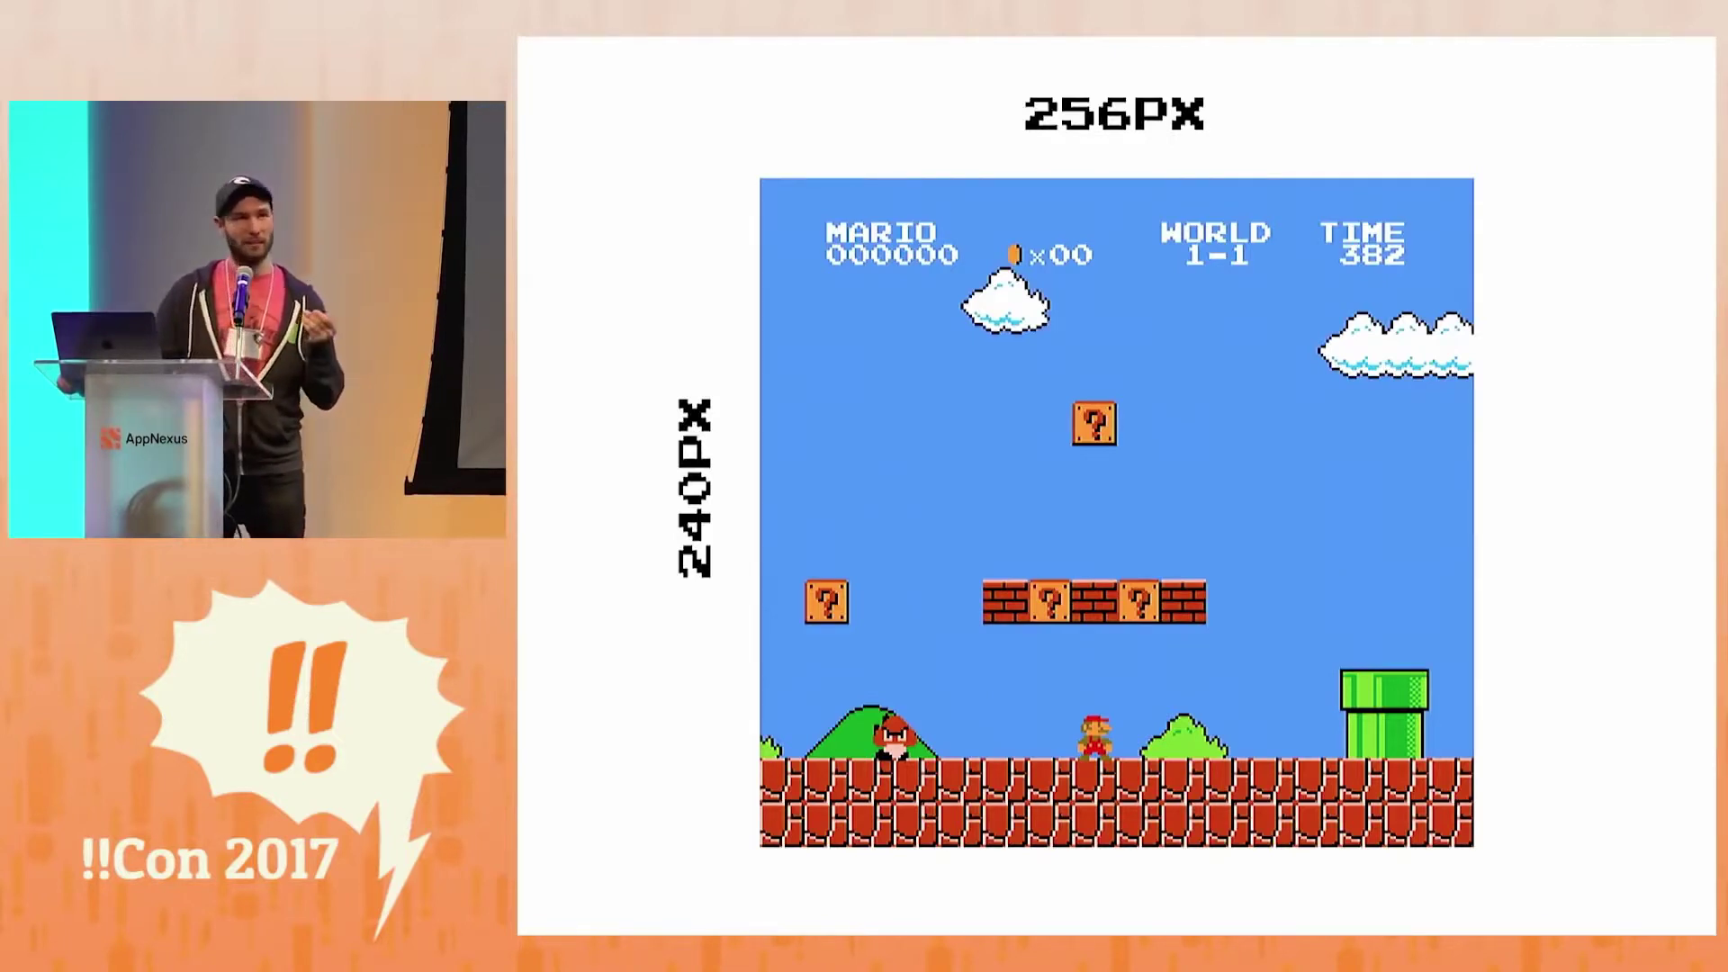
key("Right")
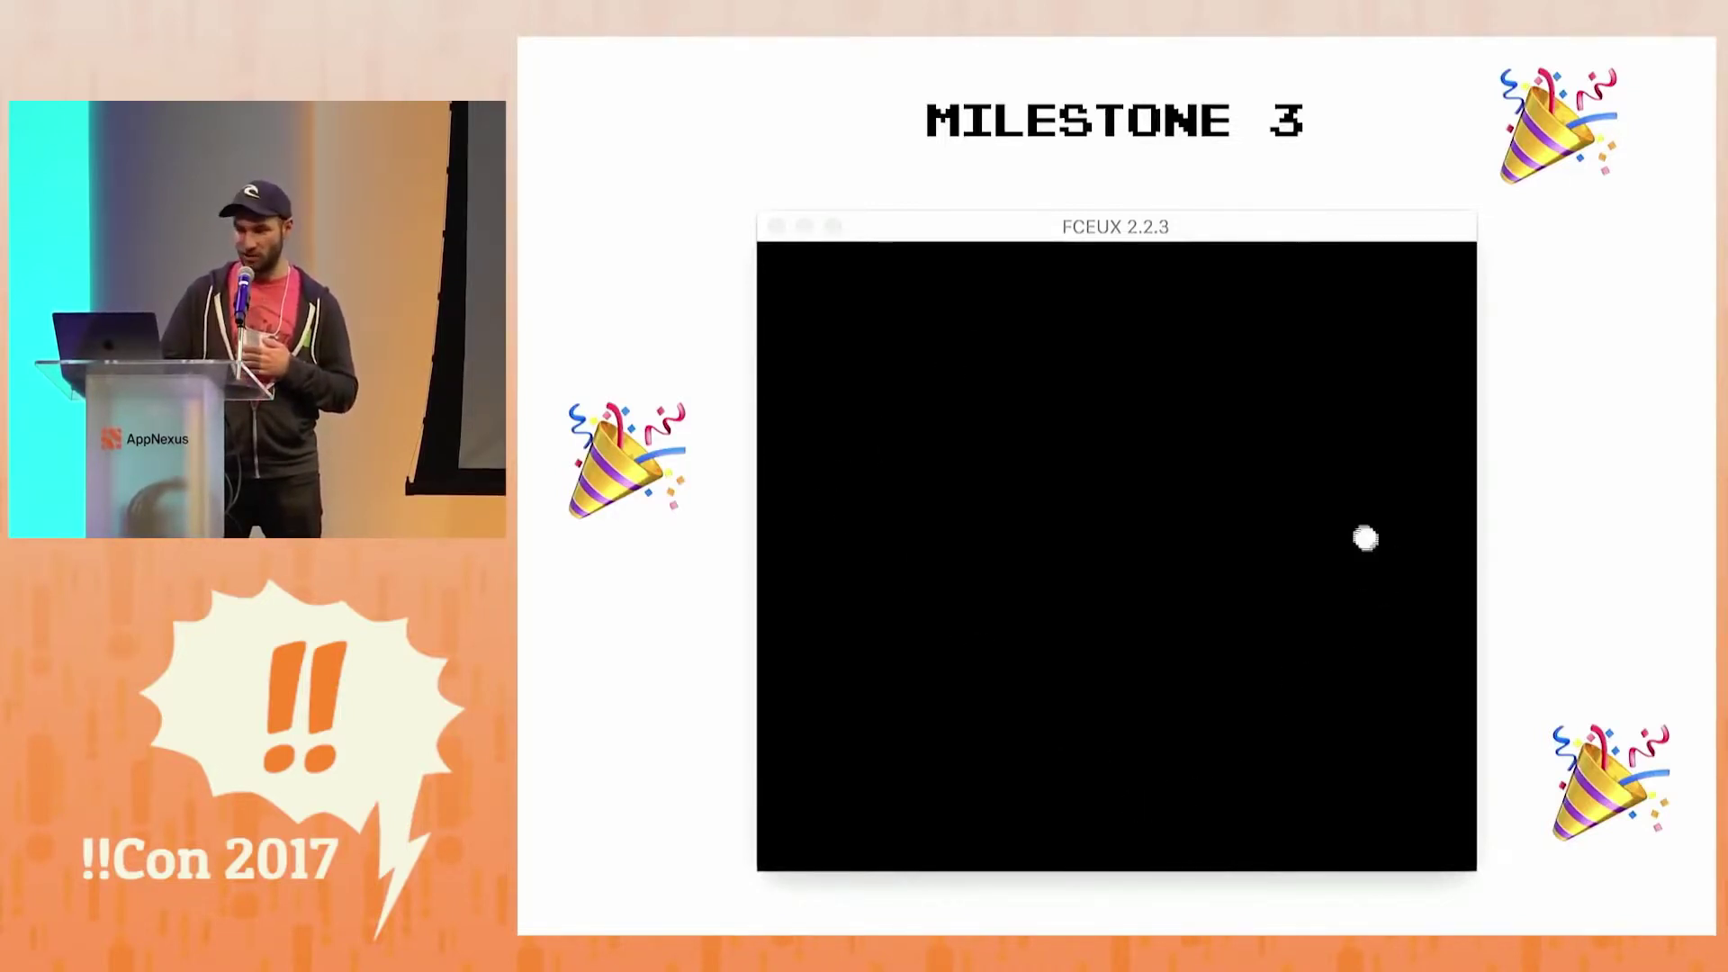
key("Right")
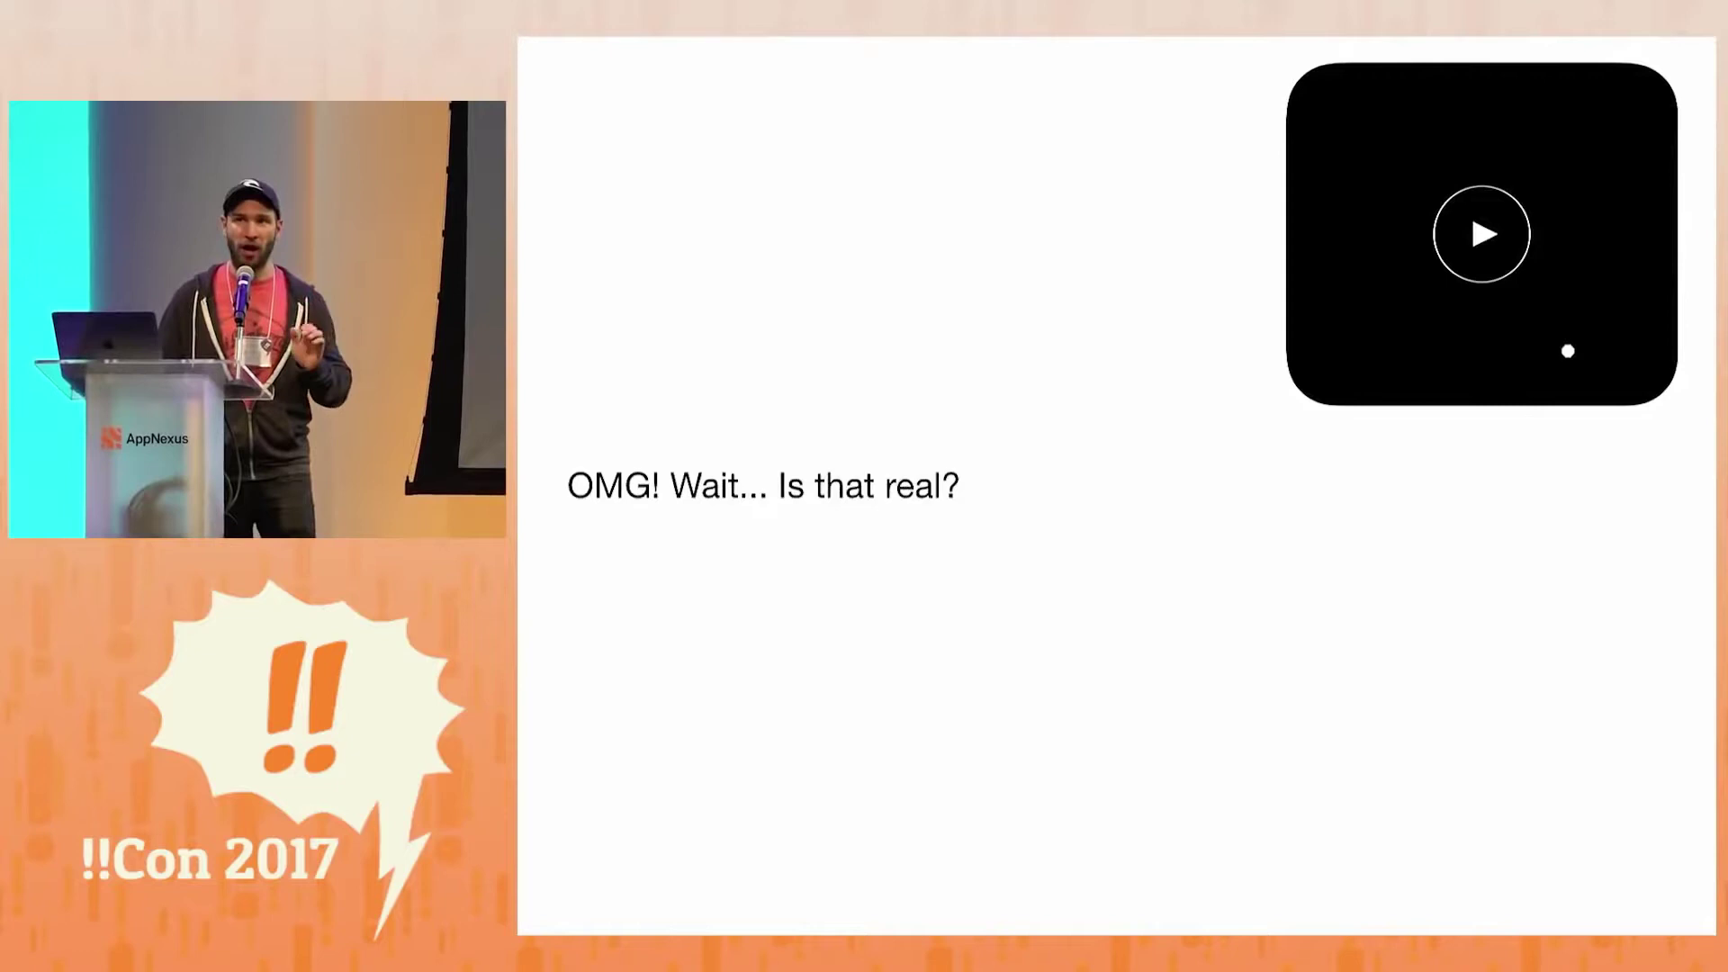
key("Right")
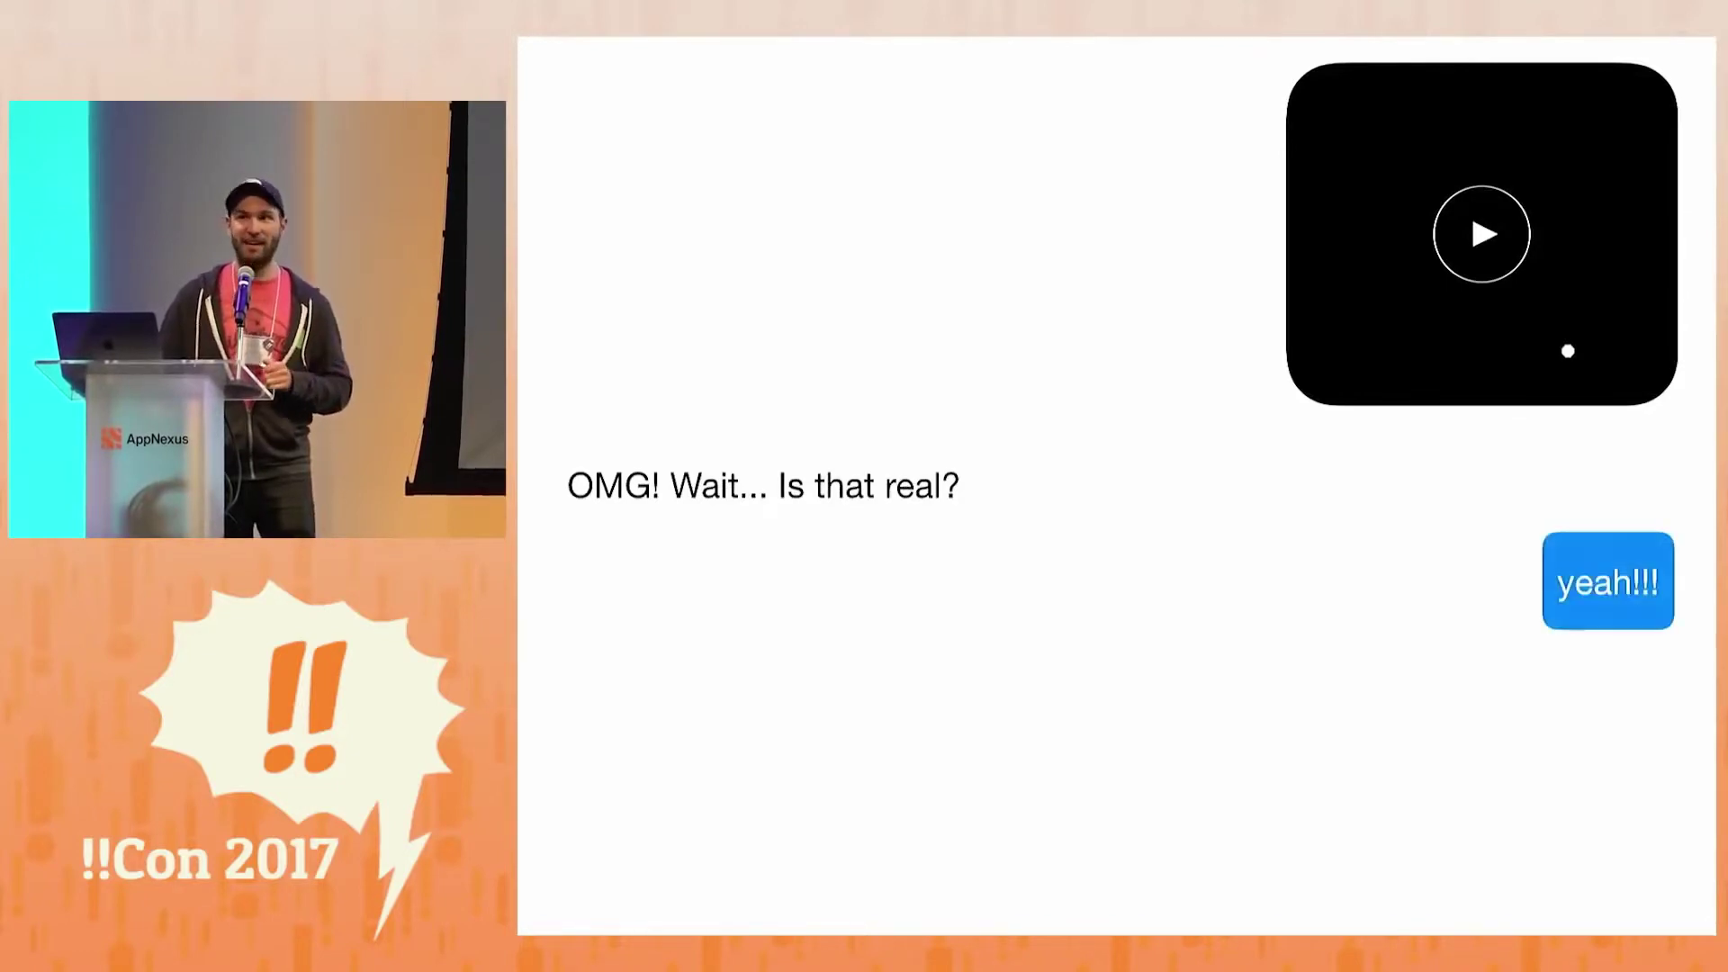
key("Right")
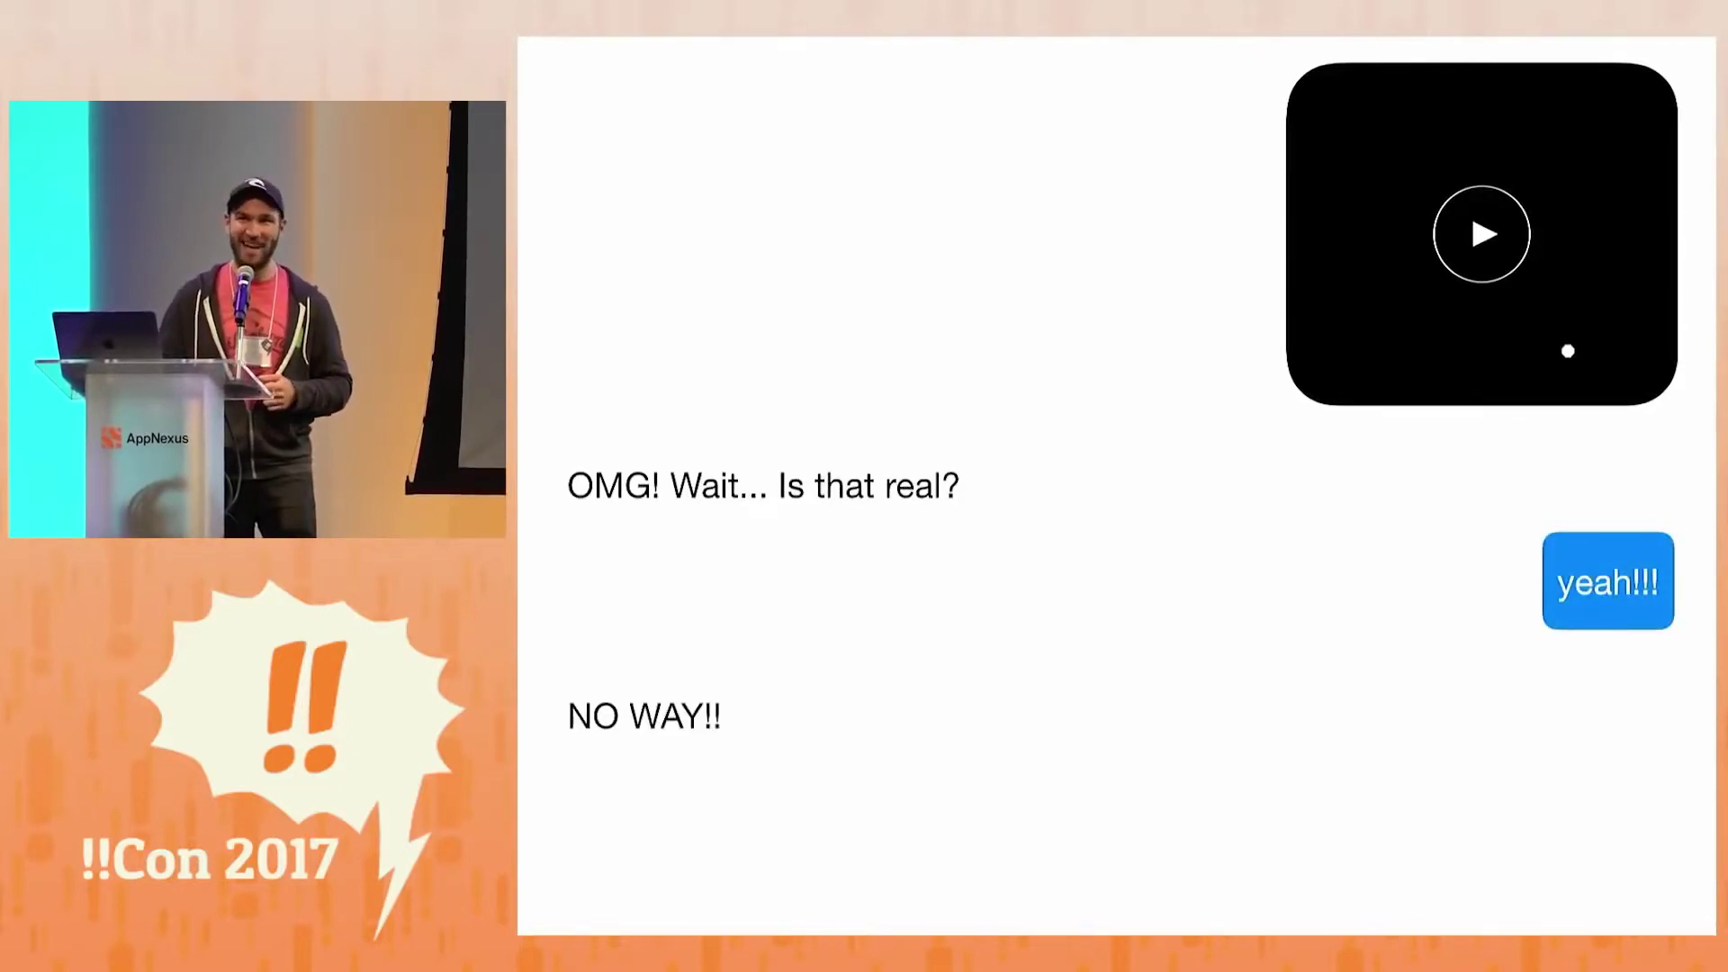
key("Right")
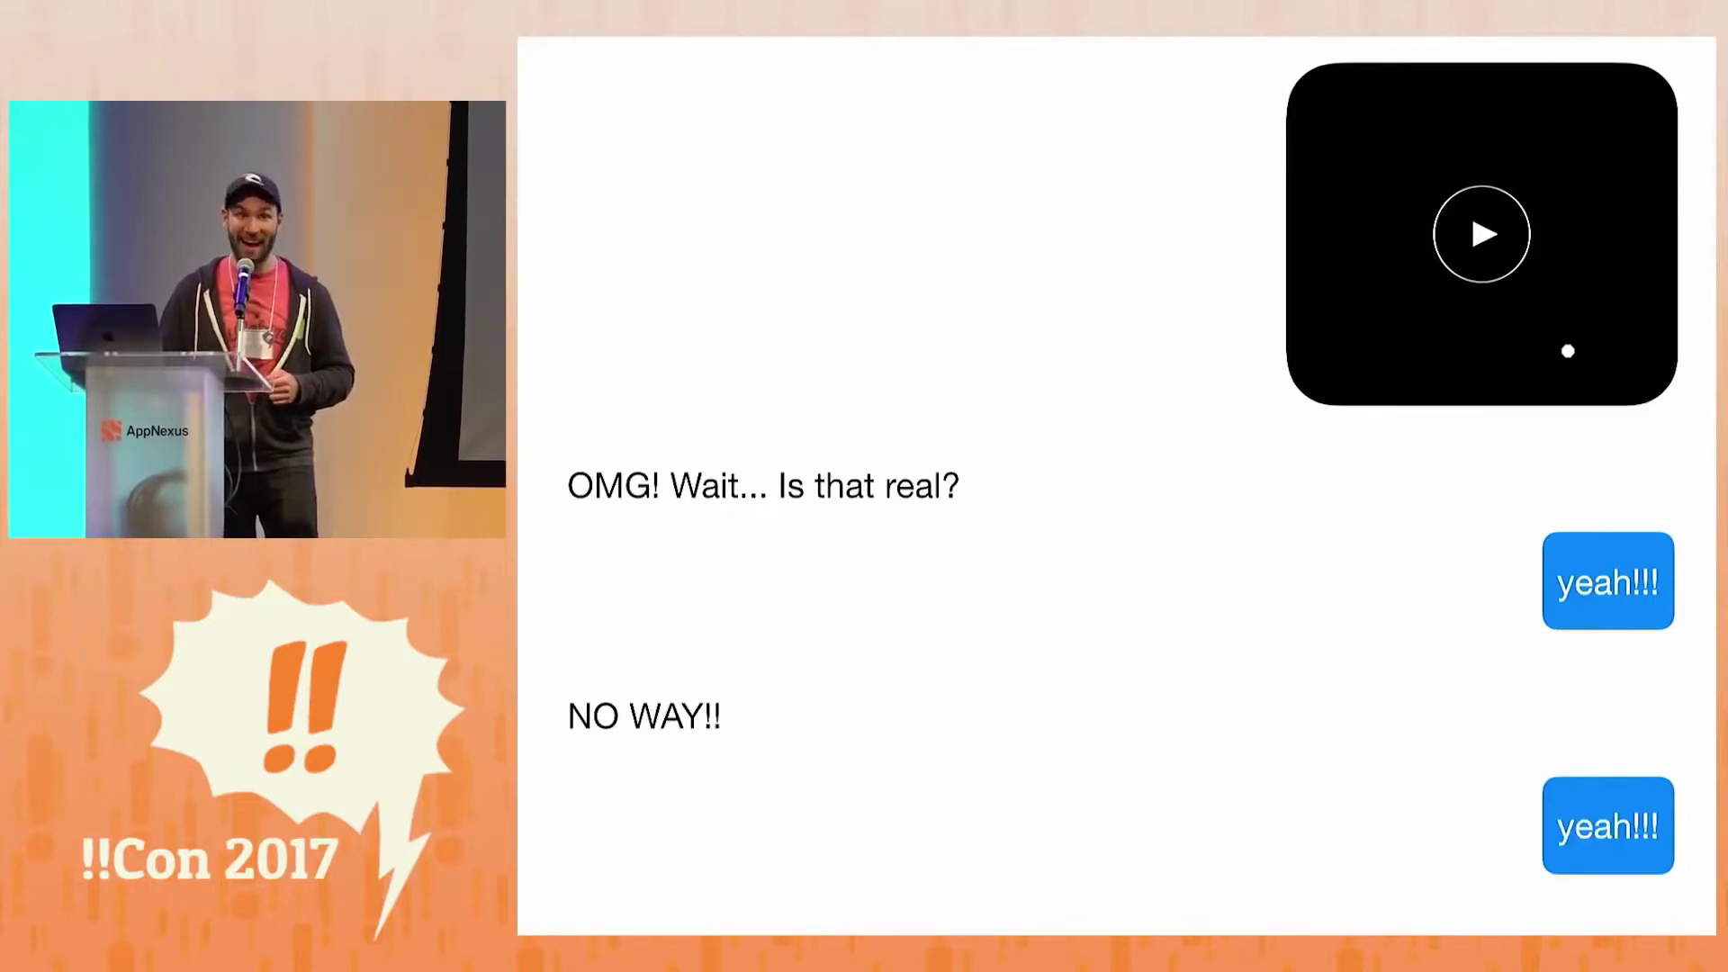